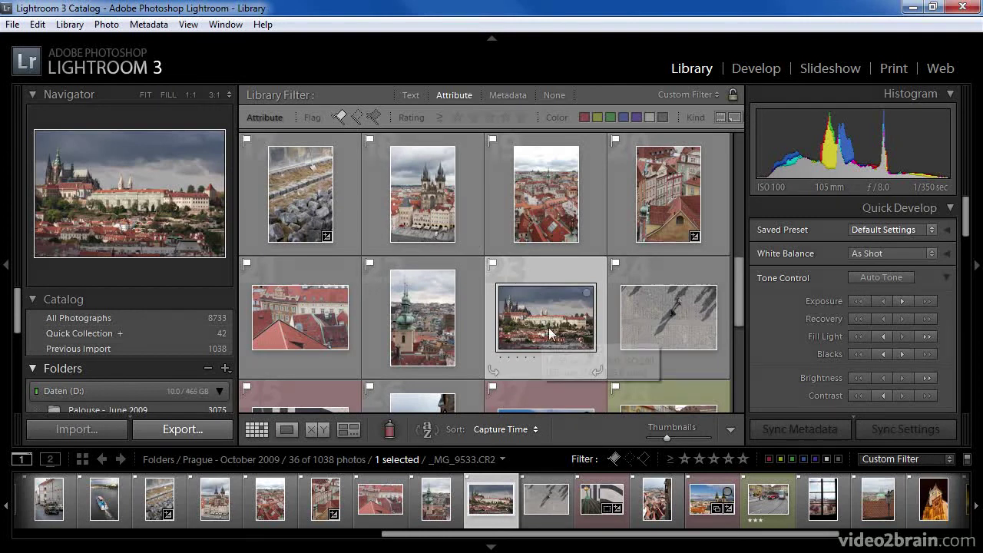
Show the castle panorama _MG_9533.CR2 alone at 1:1, then FIT, ending at FILL
left_click(192, 94)
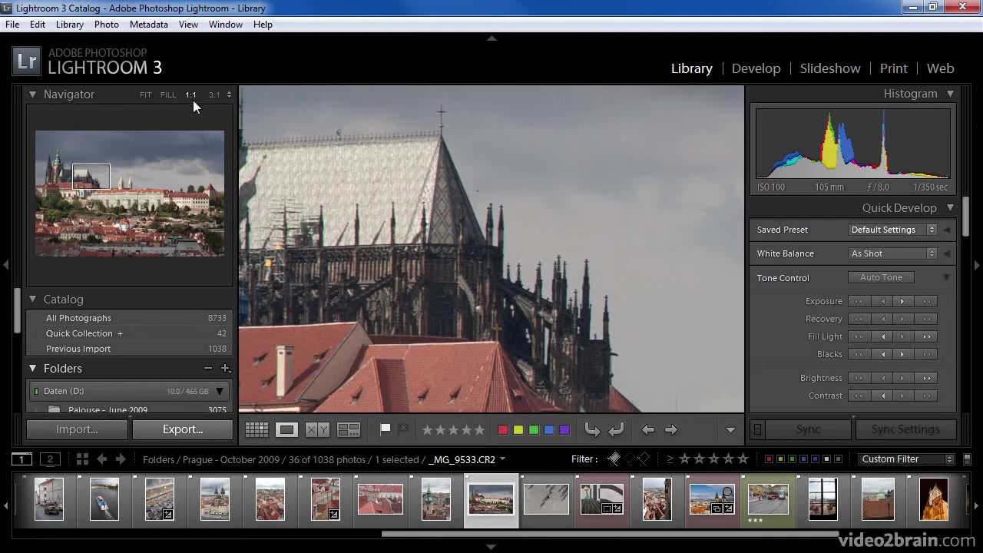
left_click(148, 94)
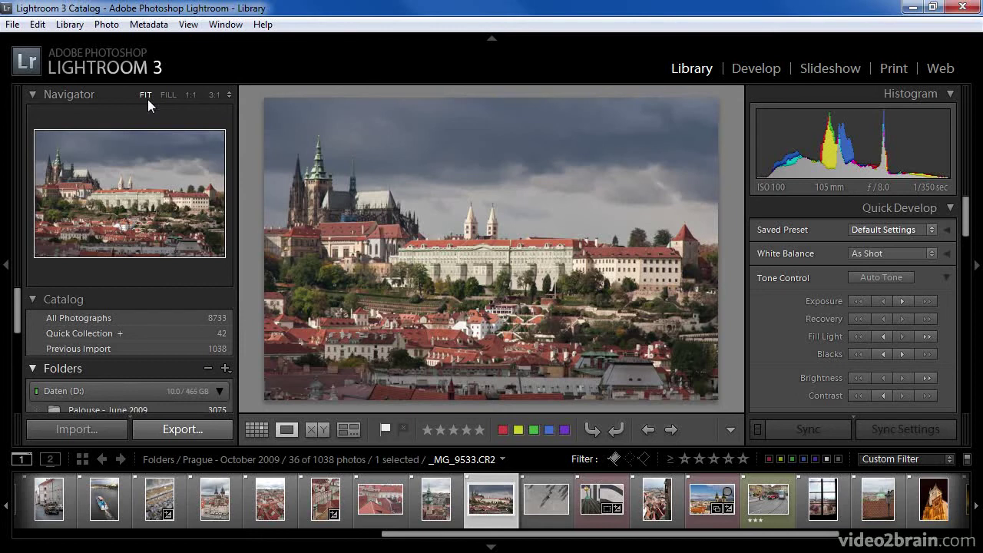
left_click(167, 95)
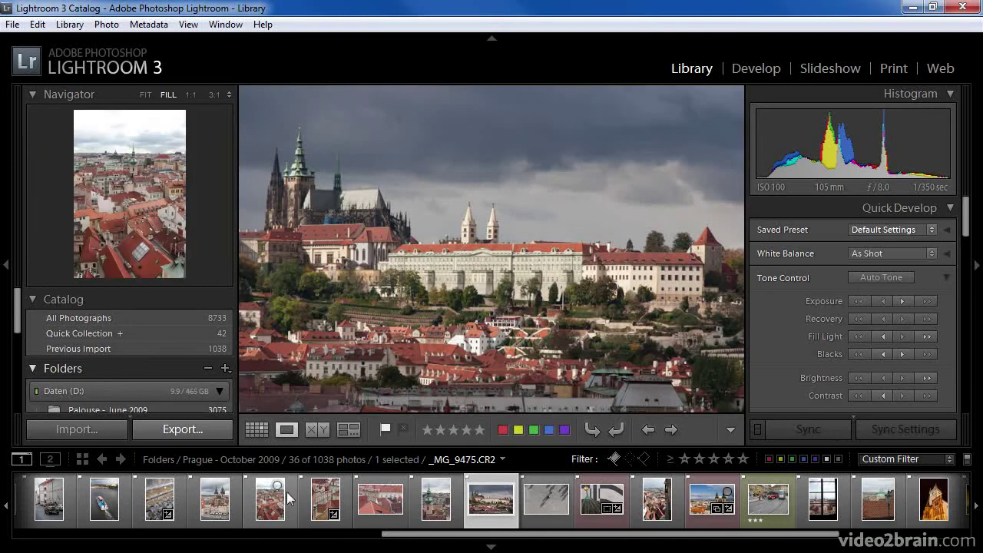
Switch to _MG_9482.CR2 and cycle FIT and FILL, ending at 1:1 on the man
left_click(326, 498)
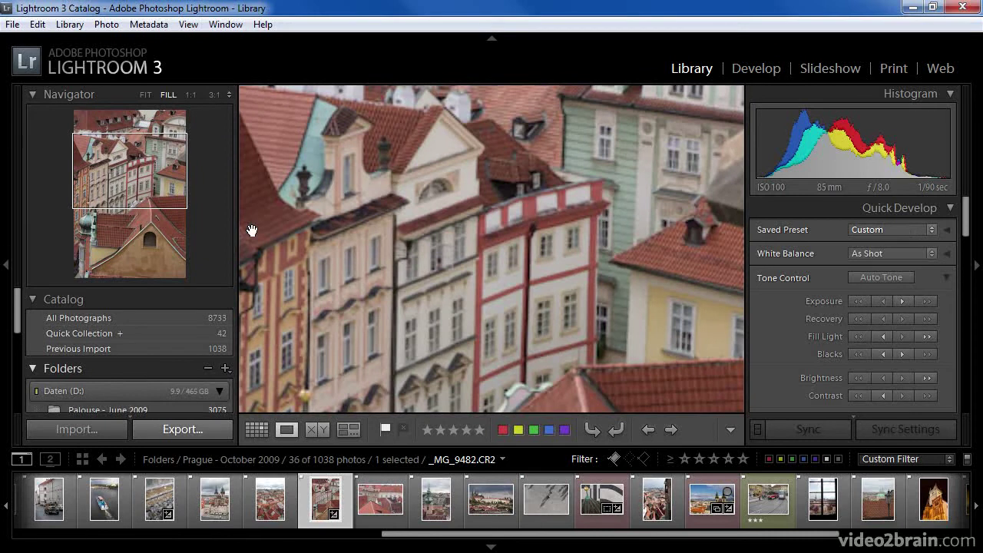
left_click(145, 96)
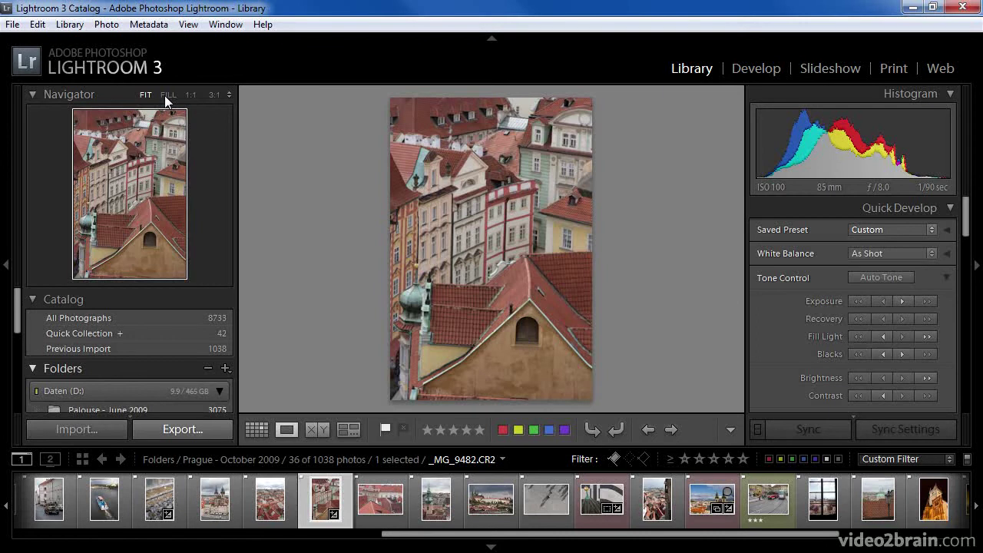
left_click(165, 95)
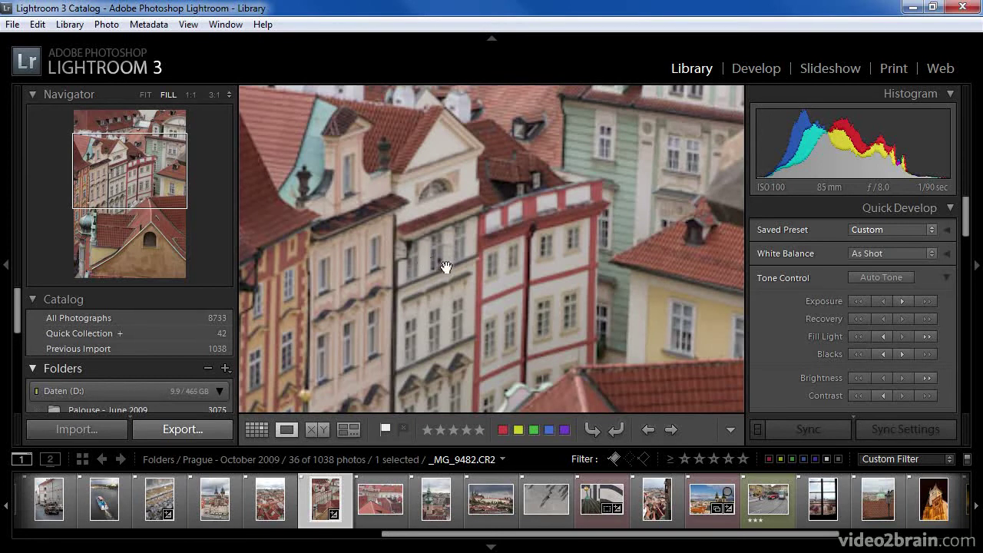
left_click(192, 96)
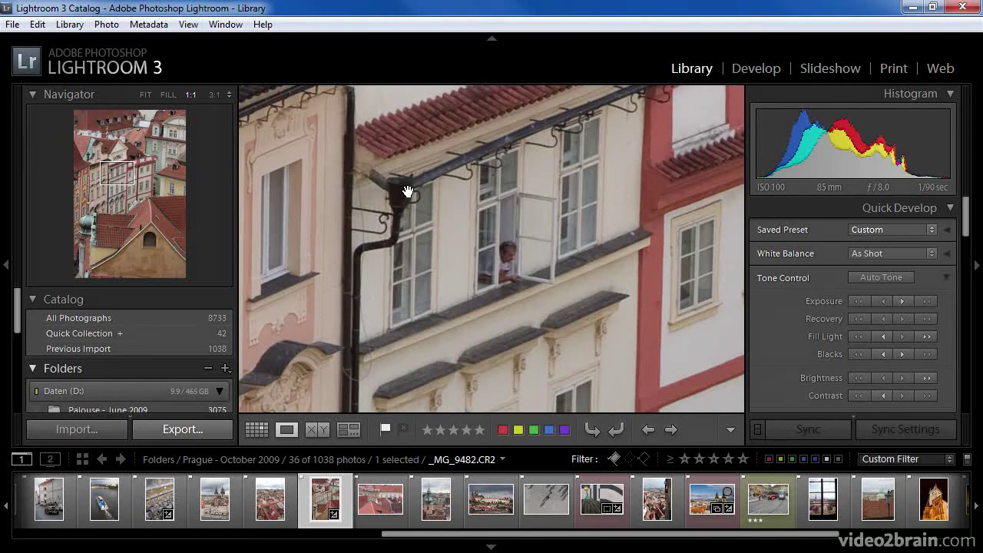
Magnify the rooftops photo to 3:1, then 11:1, panning over the man's face
left_click(216, 96)
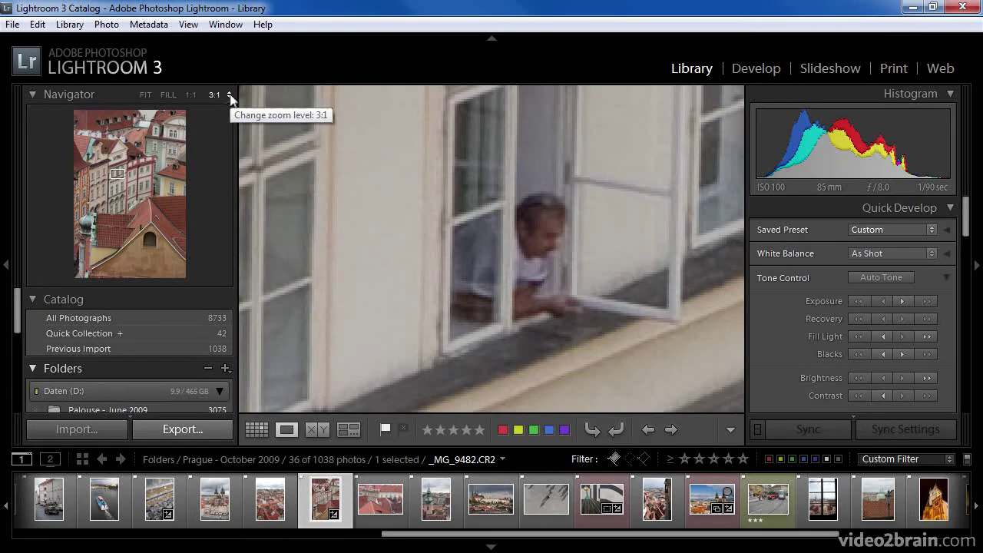
left_click(229, 96)
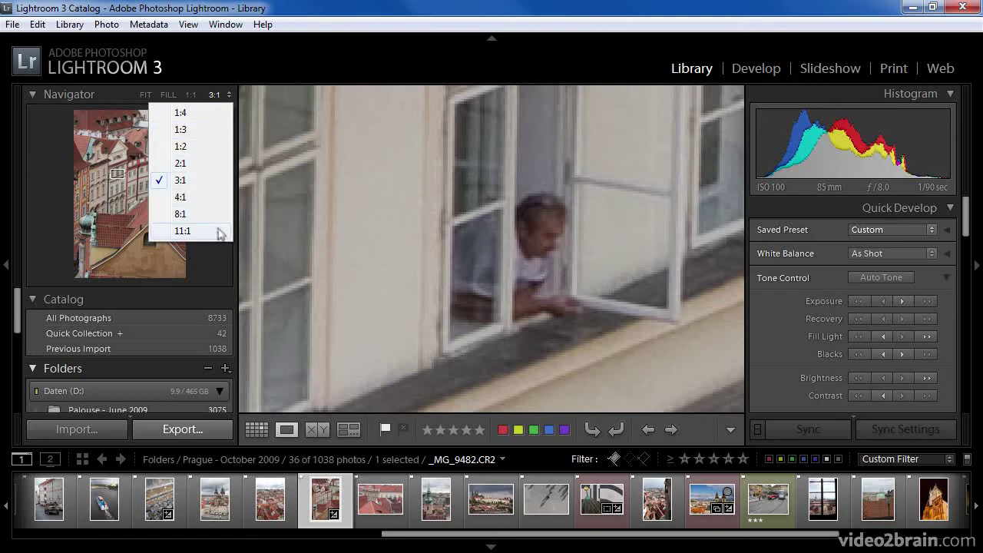
left_click(182, 230)
left_click_drag(652, 217, 491, 300)
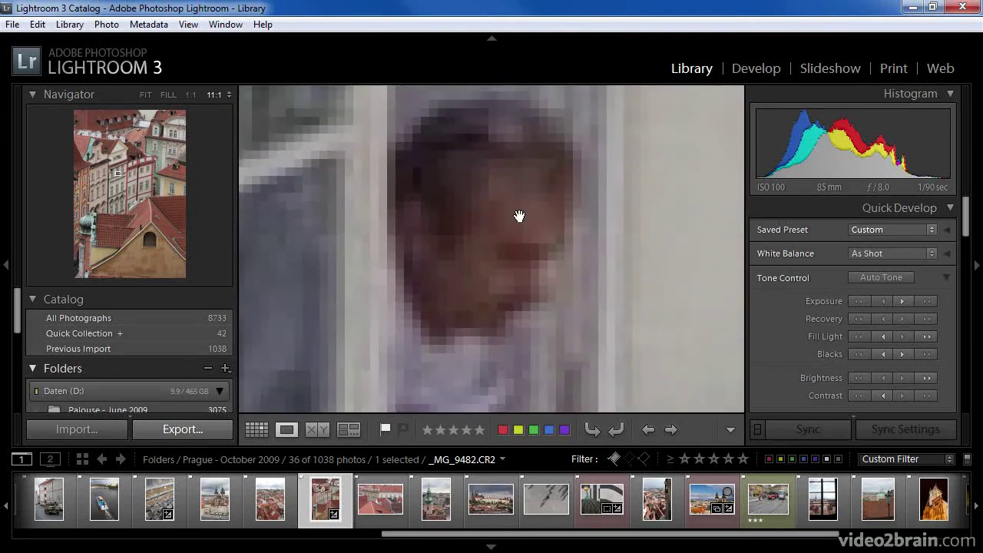
Set the zoom back to 3:1 and return to the Grid view
left_click(226, 94)
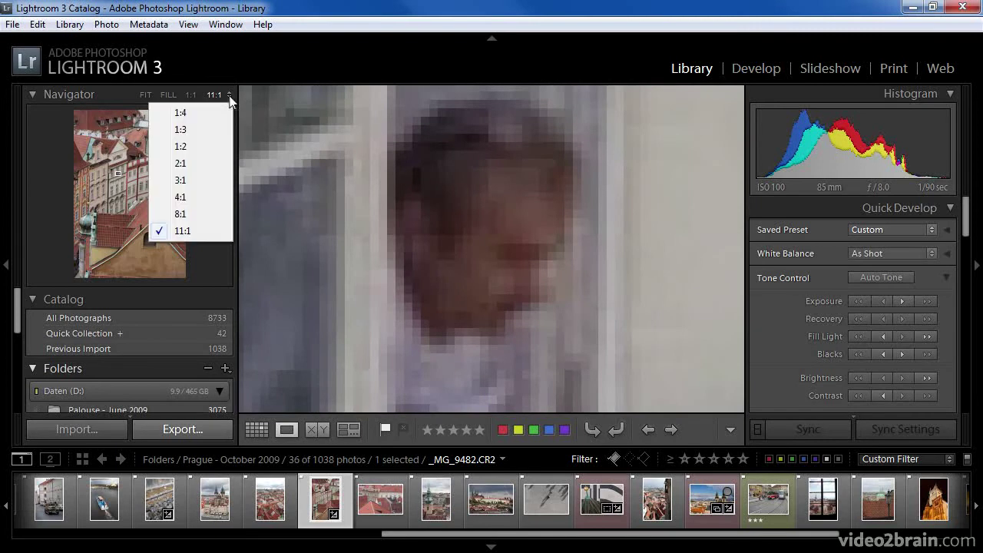
left_click(205, 182)
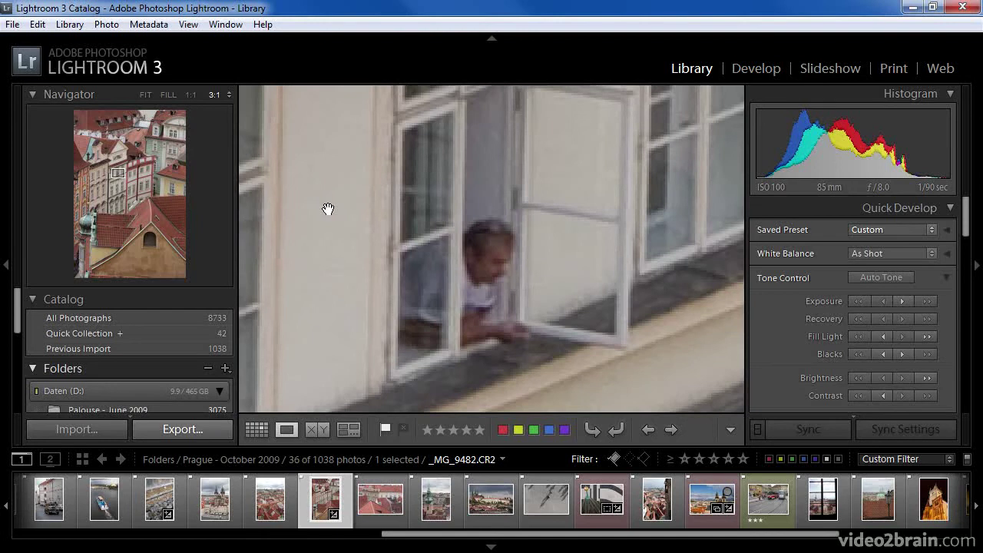
key("g")
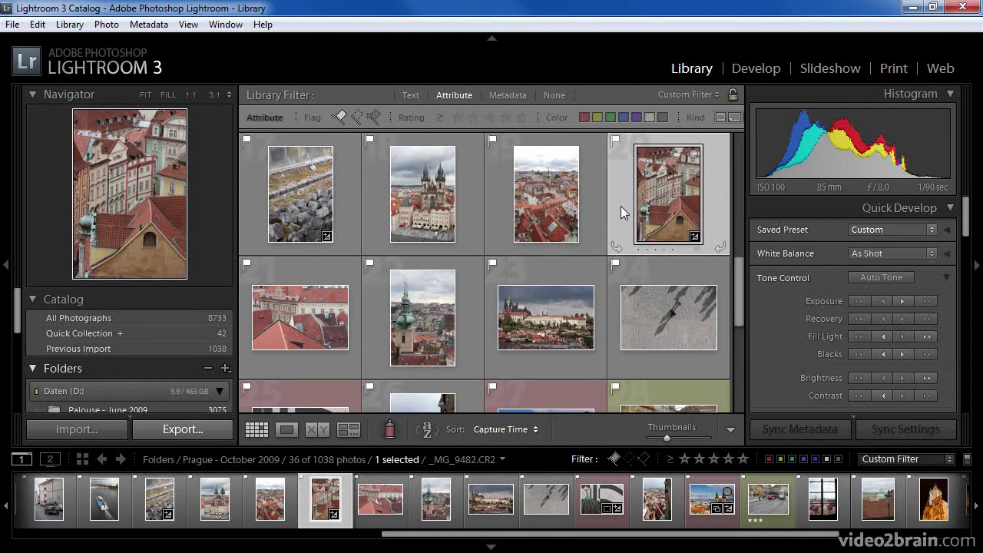
Open the rooftops photo in Loupe view and try 1:1, FIT and 3:1 zoom
left_click(287, 430)
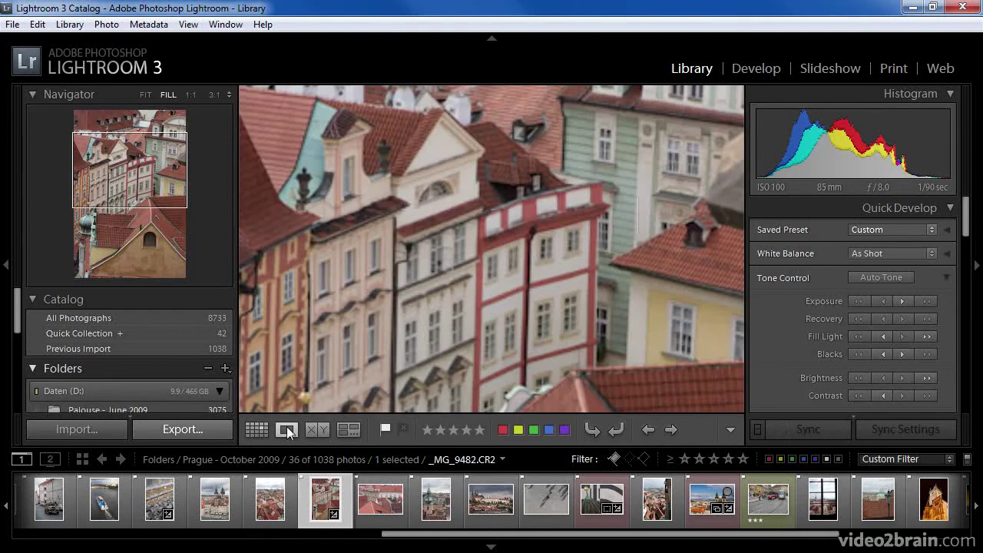
left_click(189, 94)
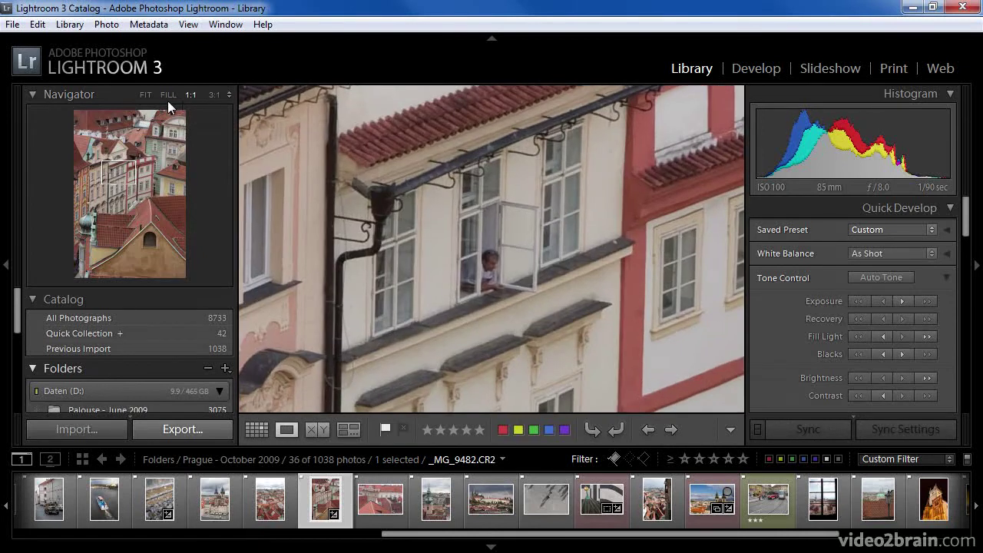
left_click(141, 95)
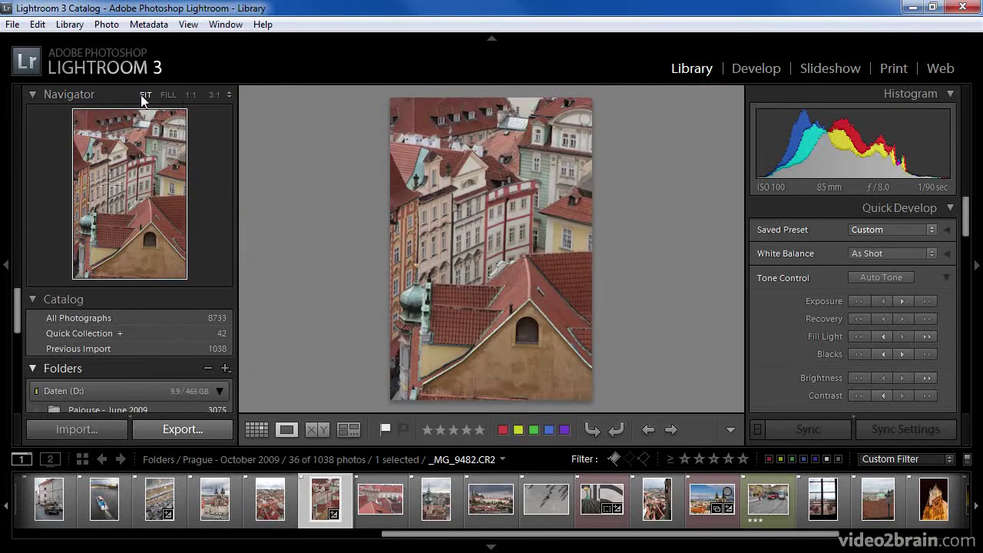
key("z")
key("z")
left_click(214, 96)
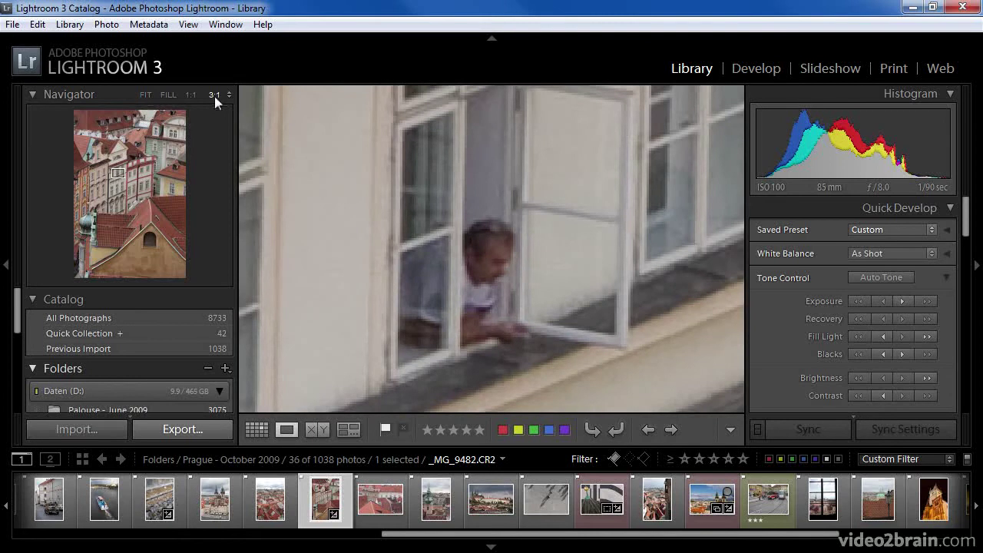
Toggle between fitted and 3:1 views with Z, then step out with Ctrl+- to FIT
key("z")
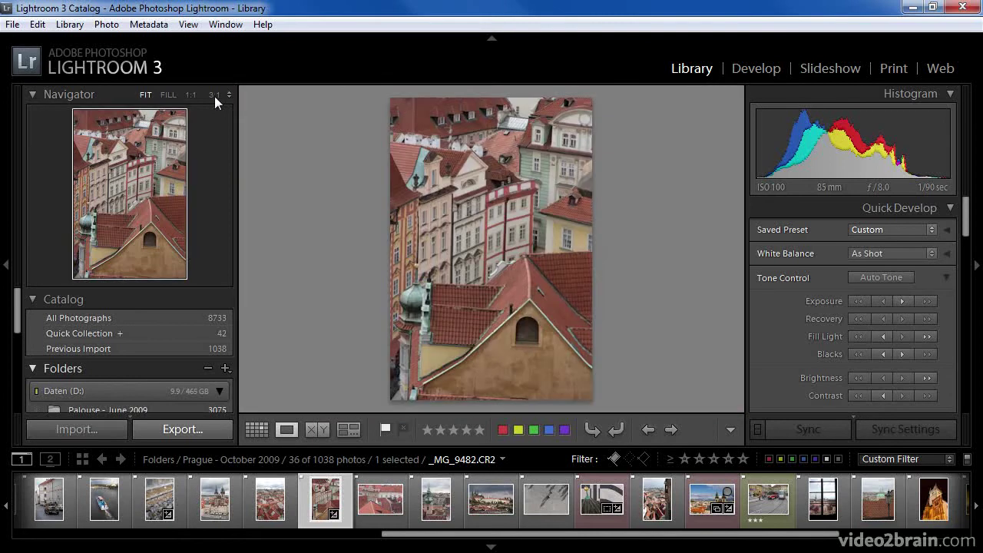
key("z")
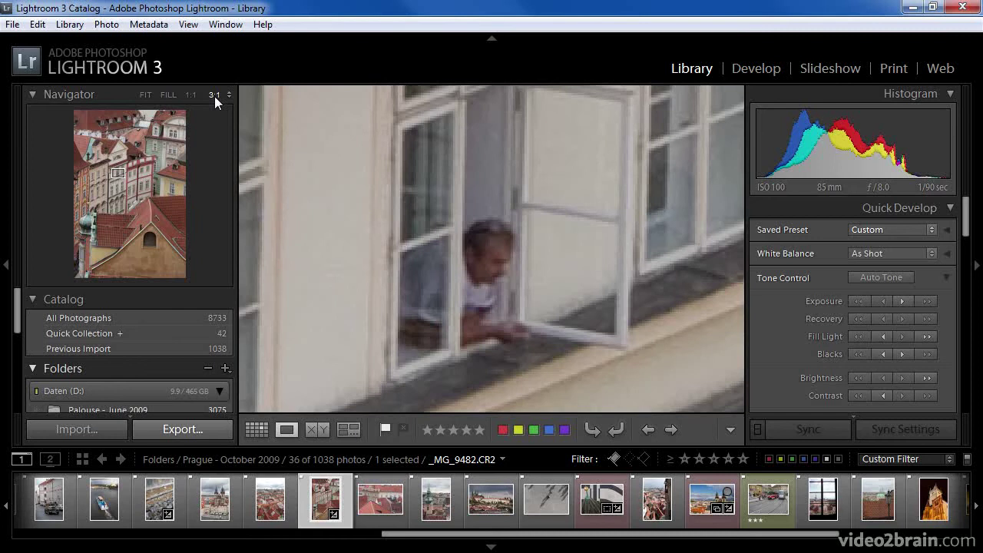
key("z")
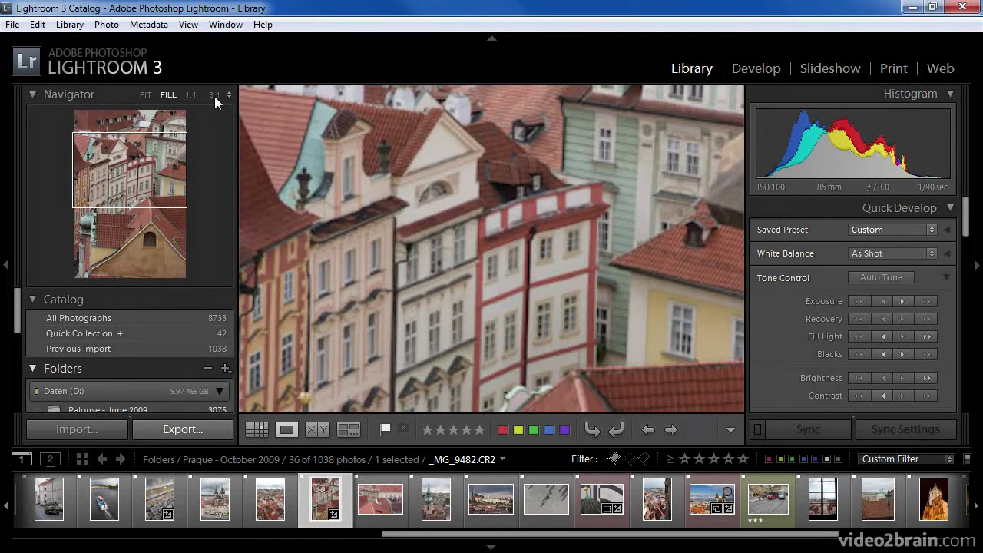
key("z")
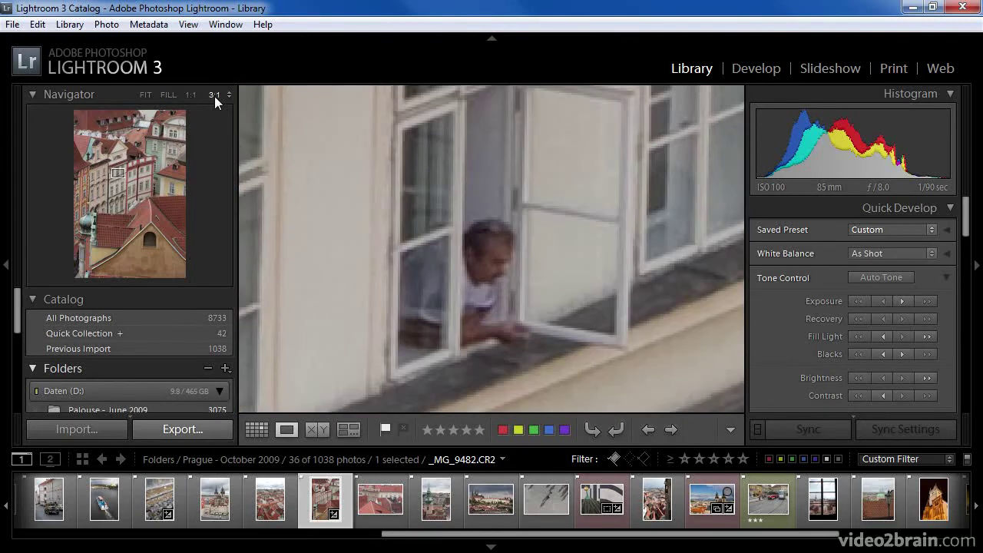
key("ctrl+minus")
key("ctrl+minus")
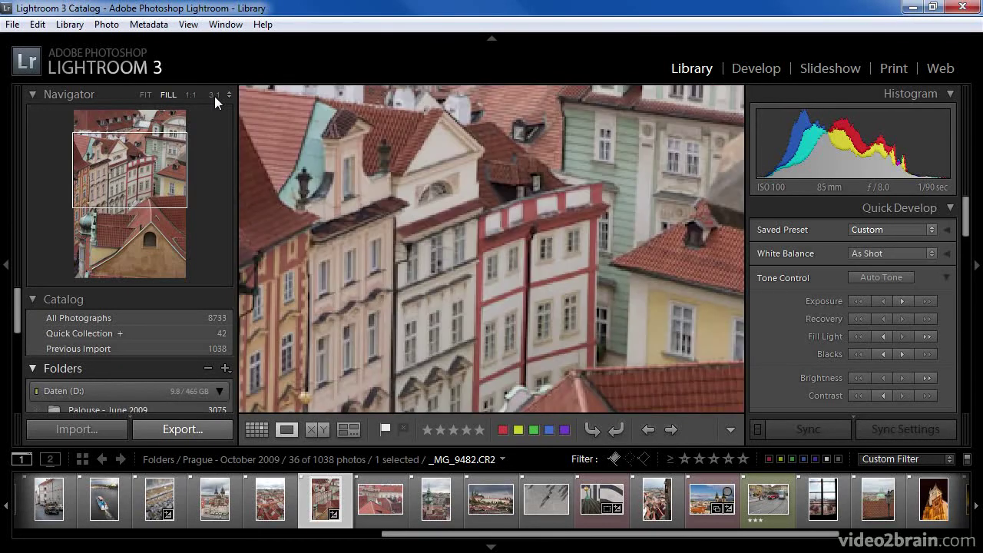
key("ctrl+minus")
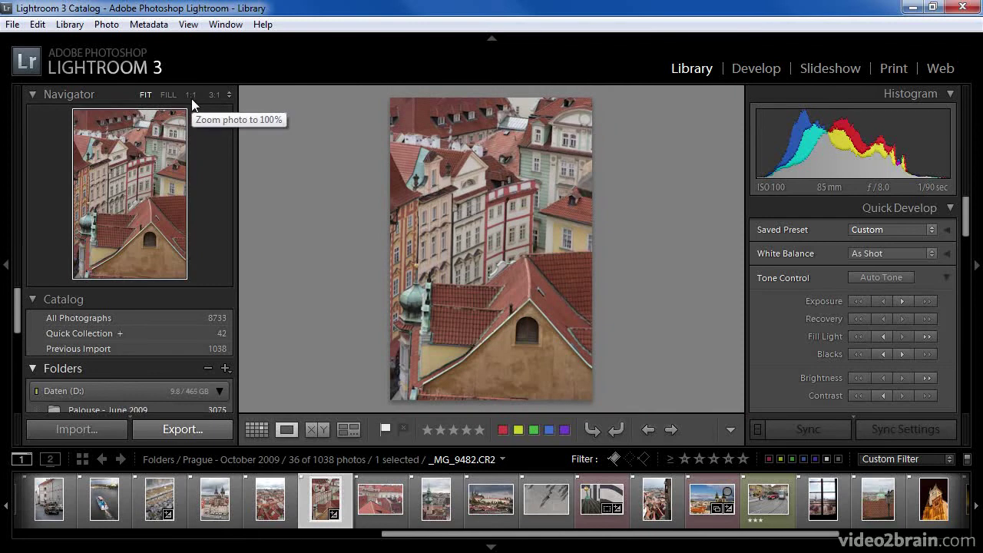
Zoom to 1:1 on the roof and facade by clicking the photo, from FIT and FILL
left_click(229, 96)
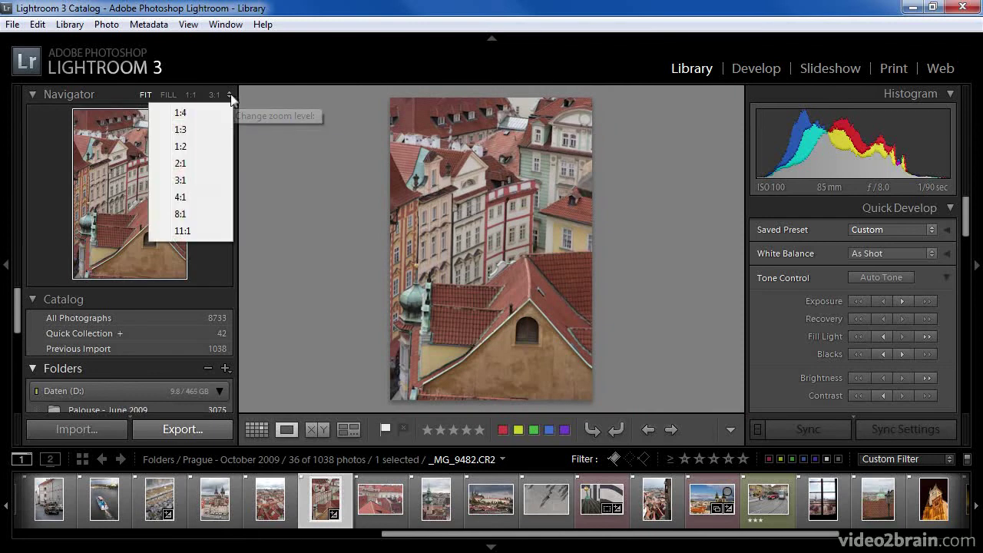
left_click(230, 96)
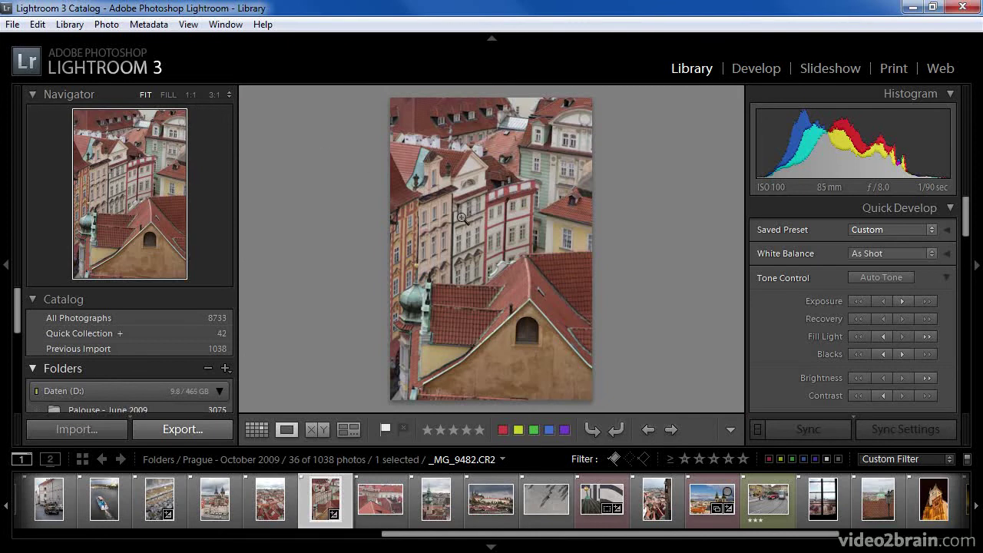
left_click(523, 257)
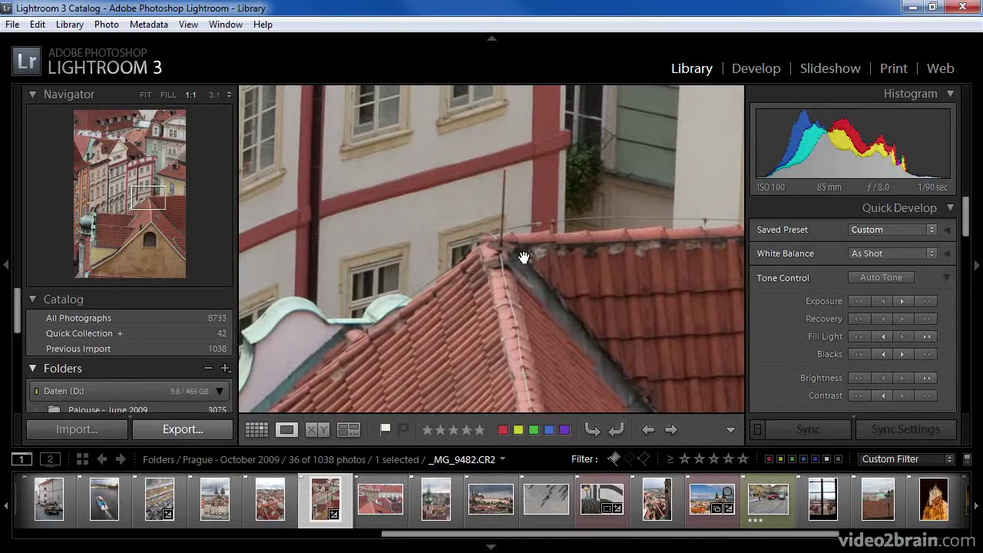
left_click(511, 255)
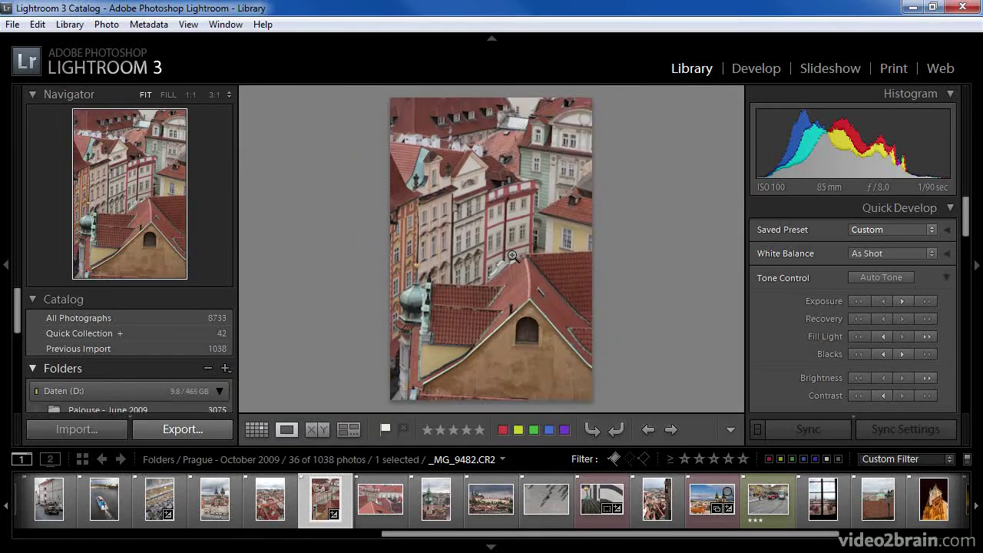
left_click(168, 95)
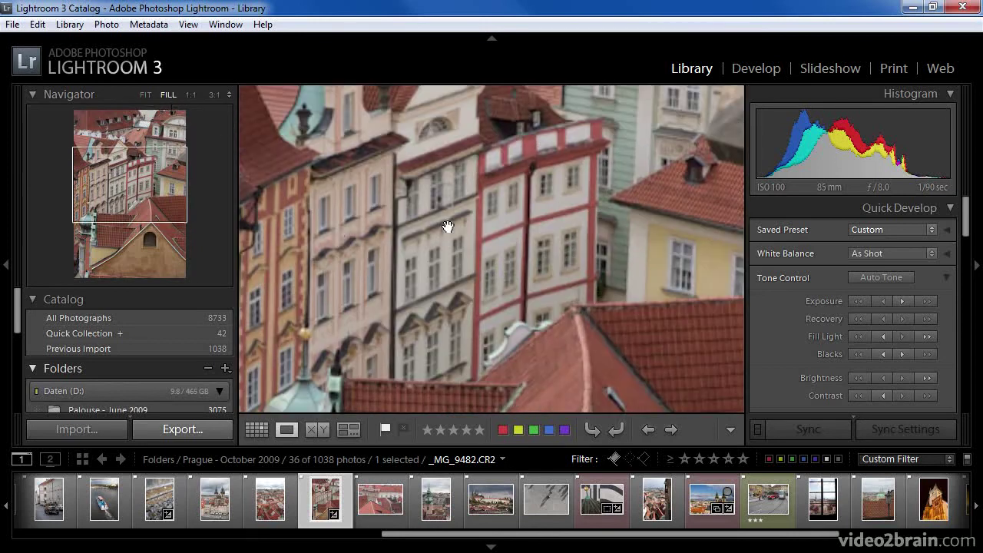
left_click(446, 223)
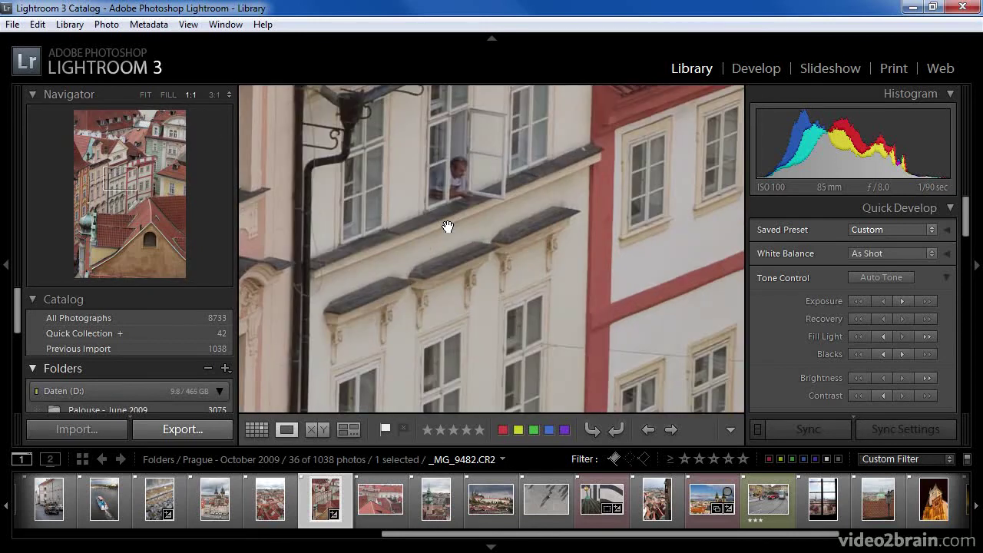
left_click(448, 227)
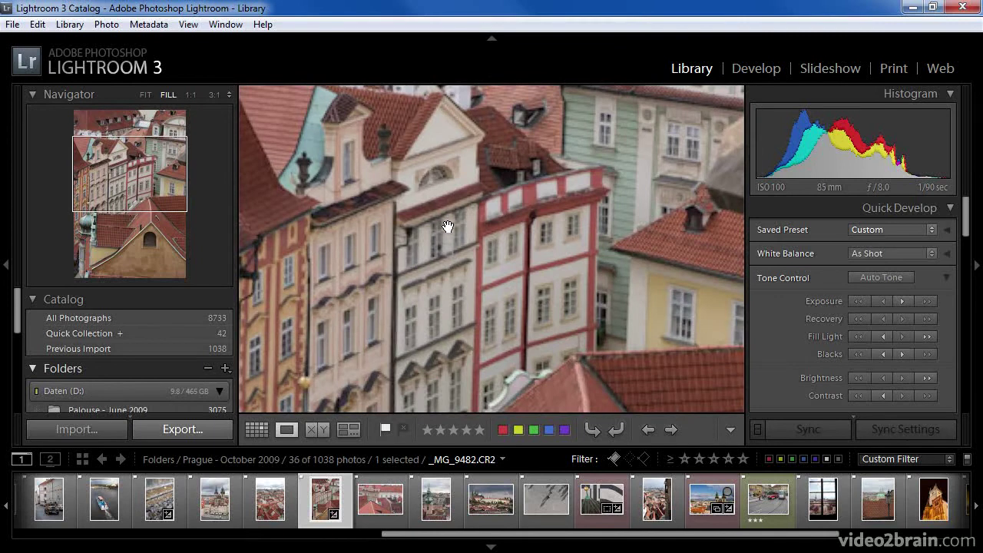
Alternate FIT and 3:1 on the building facade, finishing at 1:1 on the facade
left_click(146, 95)
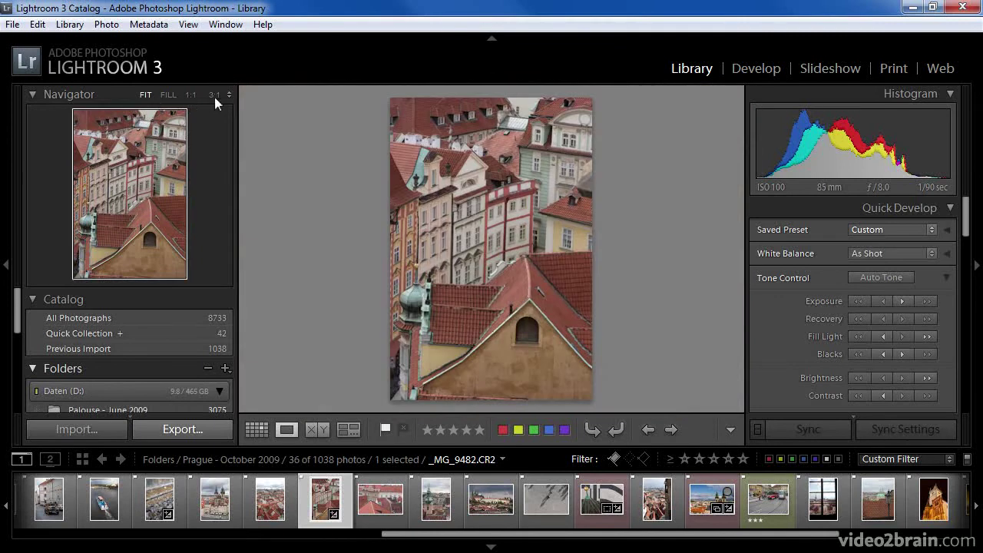
left_click(215, 95)
left_click(506, 246)
left_click(507, 248)
left_click(504, 246)
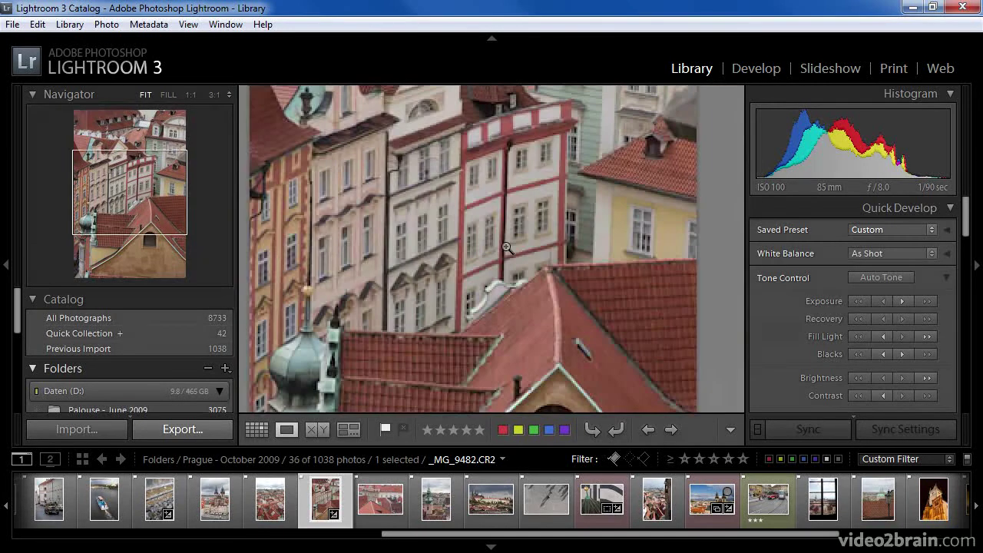
left_click(191, 95)
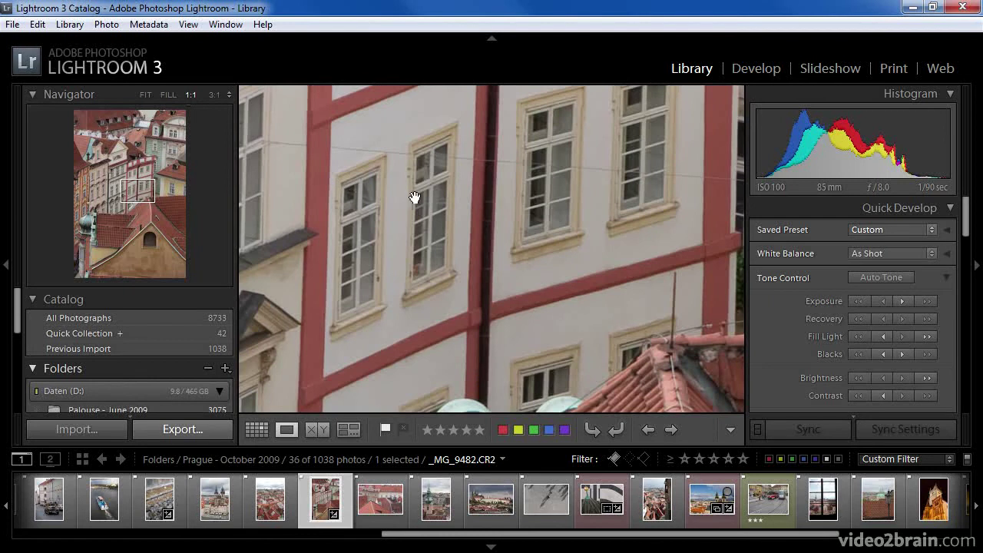
Pan the 1:1 view across the facade, dormer roof, green facade and gutter
left_click_drag(566, 167, 511, 285)
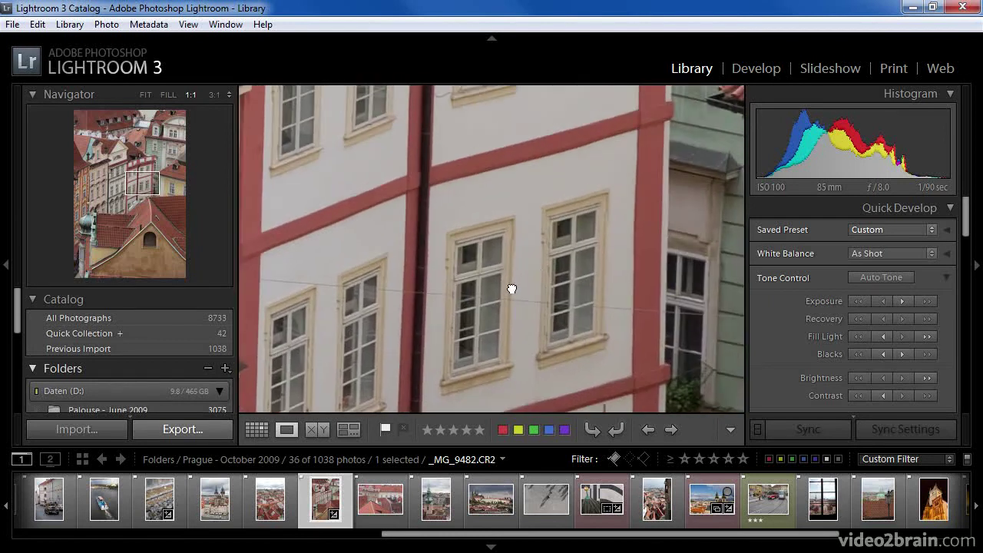
left_click_drag(654, 125, 450, 341)
left_click_drag(685, 159, 403, 292)
left_click_drag(407, 212, 597, 345)
left_click_drag(409, 195, 561, 301)
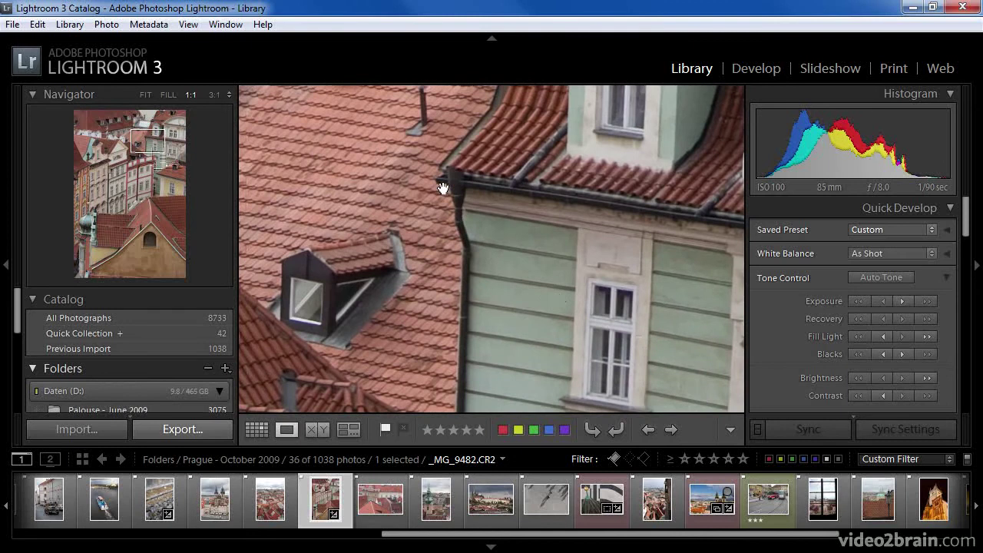
left_click_drag(613, 176, 502, 285)
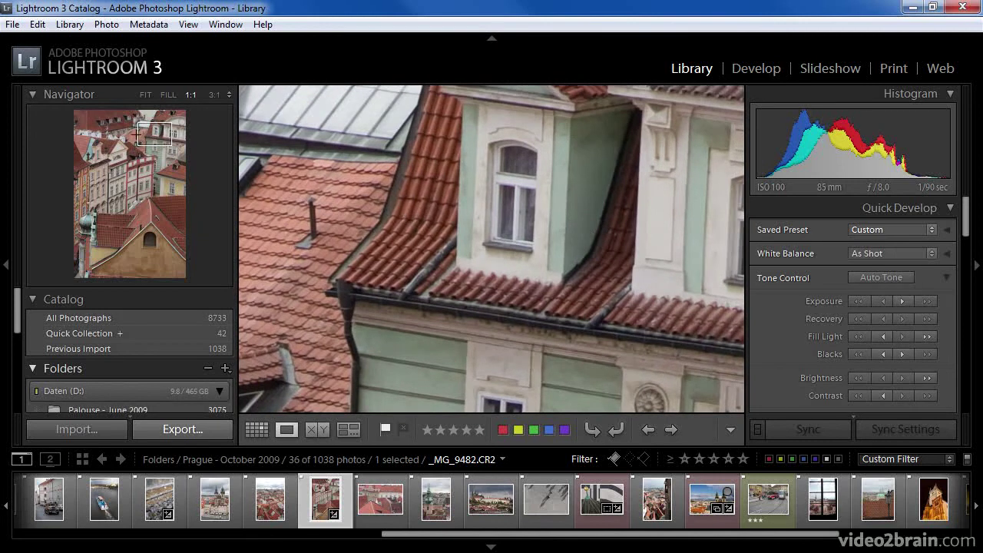
Move to the arched gable window, then toggle 1:1 and FILL, ending at FILL on the gable
left_click(98, 178)
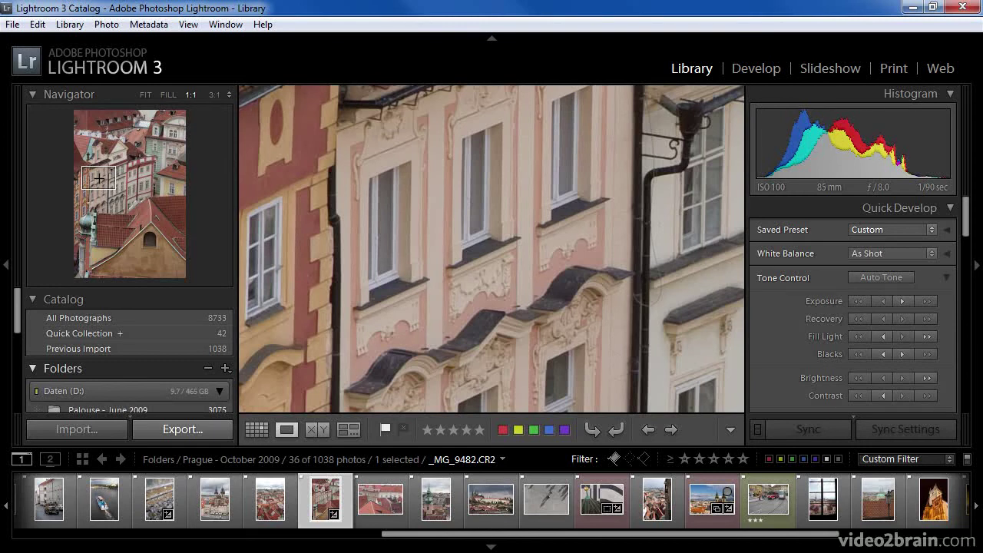
left_click_drag(98, 178, 148, 239)
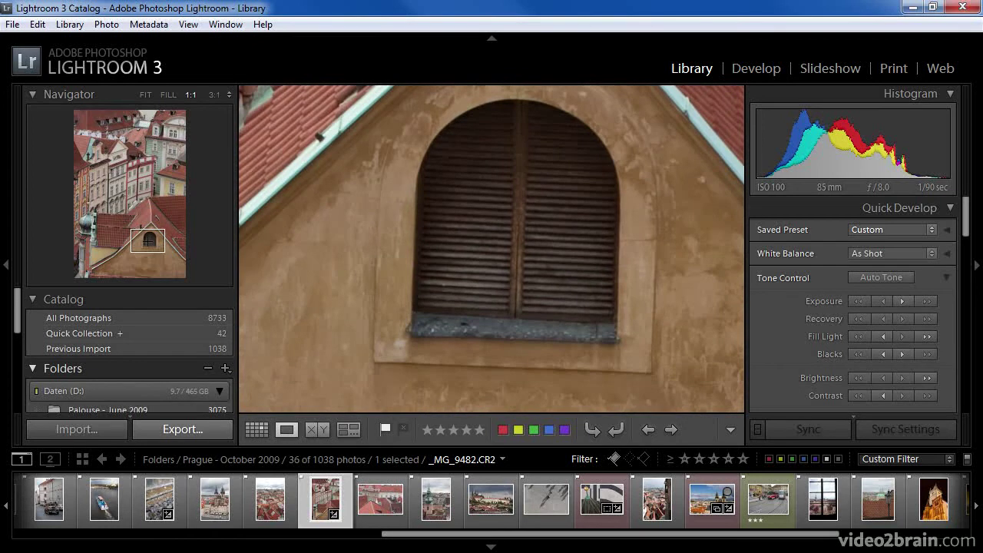
left_click(170, 96)
left_click_drag(153, 155, 136, 147)
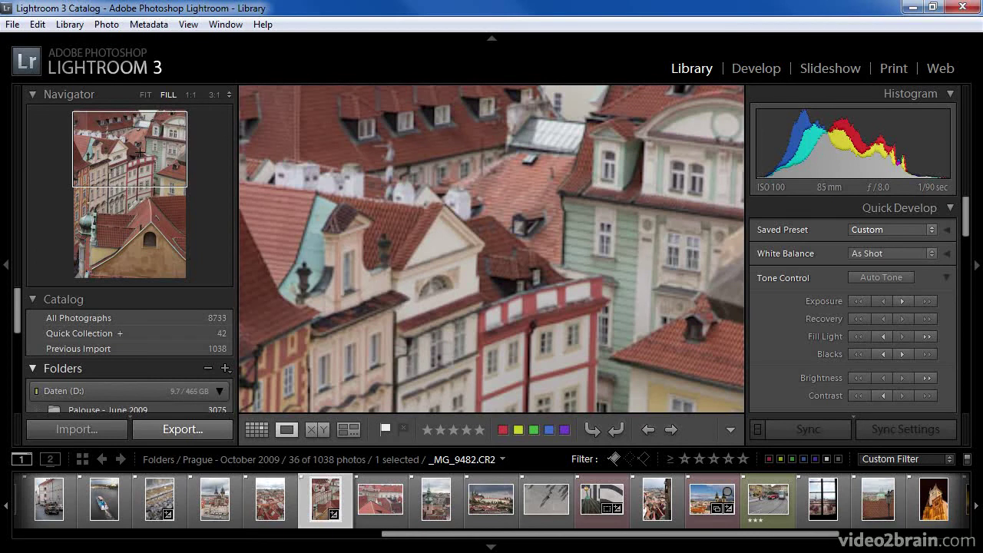
key("z")
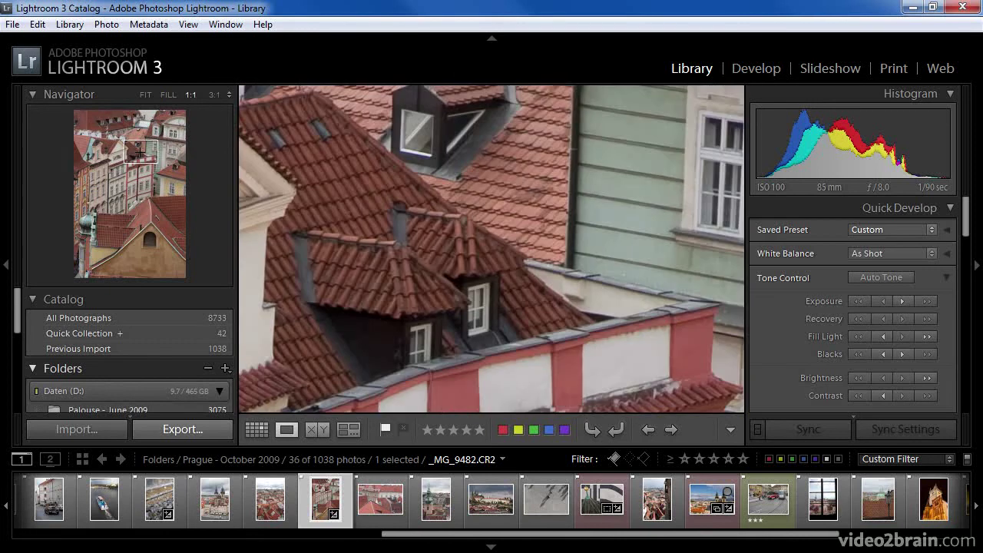
left_click_drag(140, 151, 144, 239)
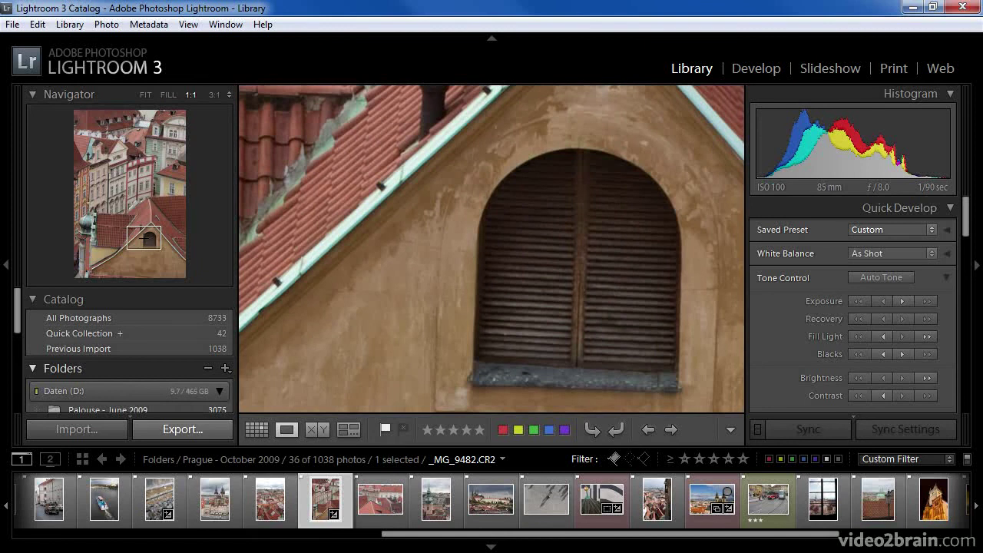
key("z")
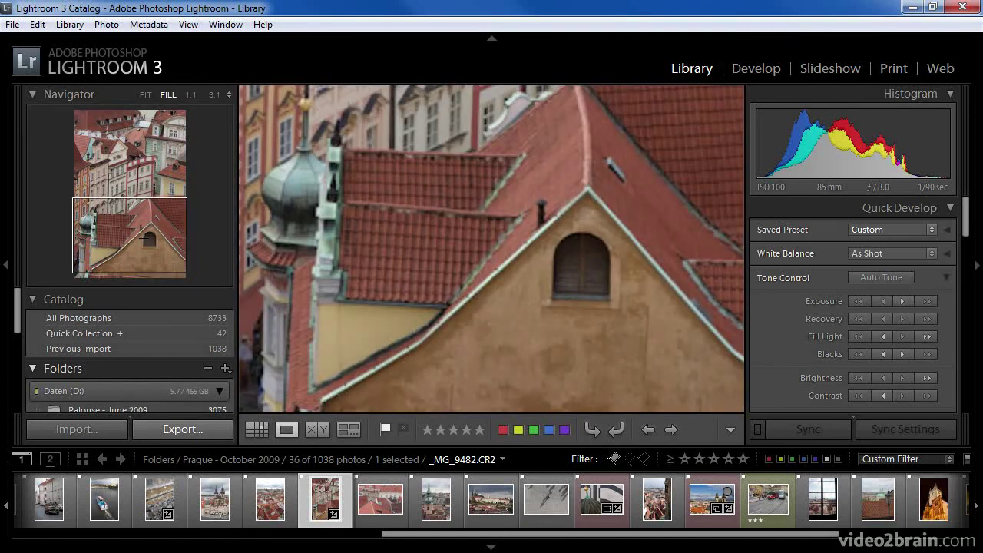
Magnify to 3:1, pan across the facade, roof eave and red-trimmed wall, then return to FIT
left_click(215, 95)
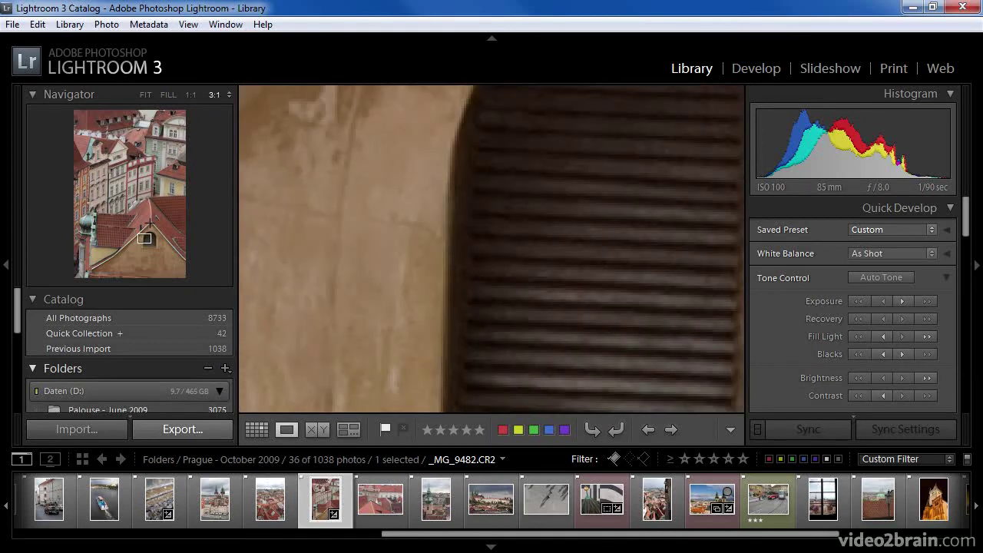
left_click_drag(144, 238, 159, 179)
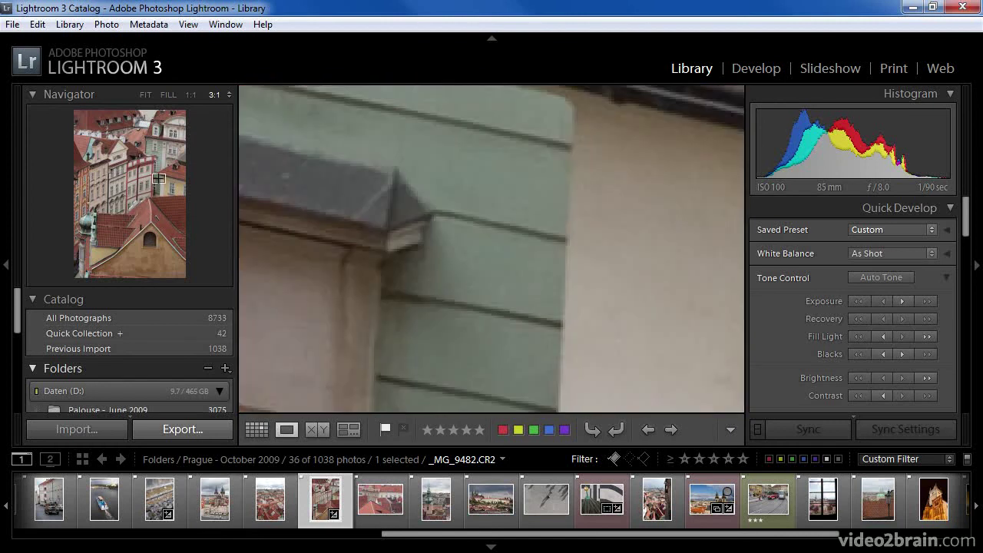
left_click_drag(159, 181, 99, 245)
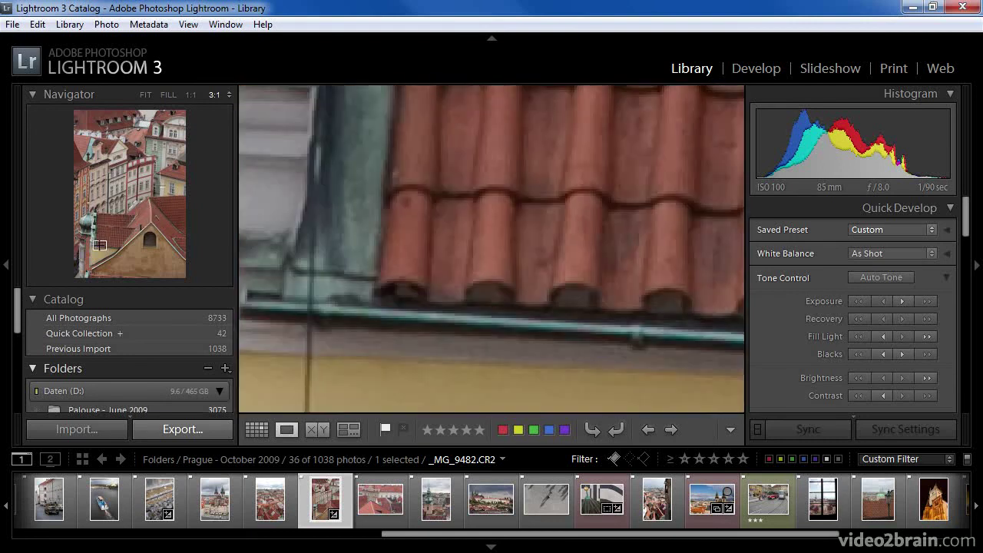
left_click(135, 178)
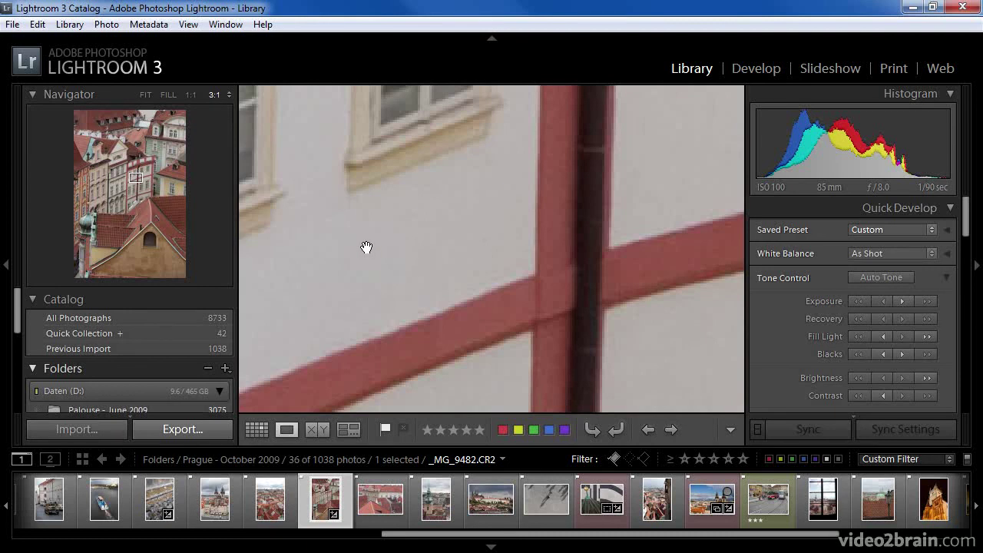
left_click(147, 96)
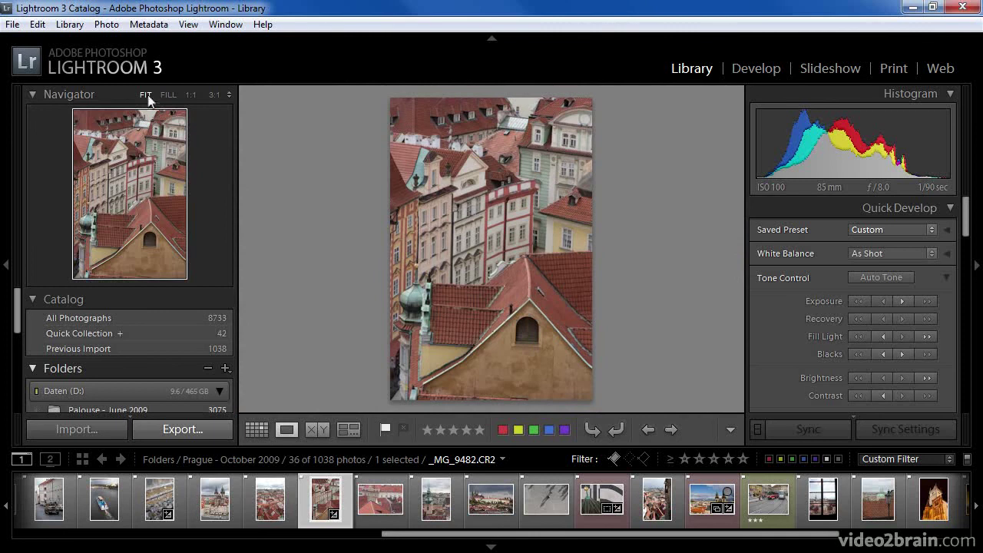